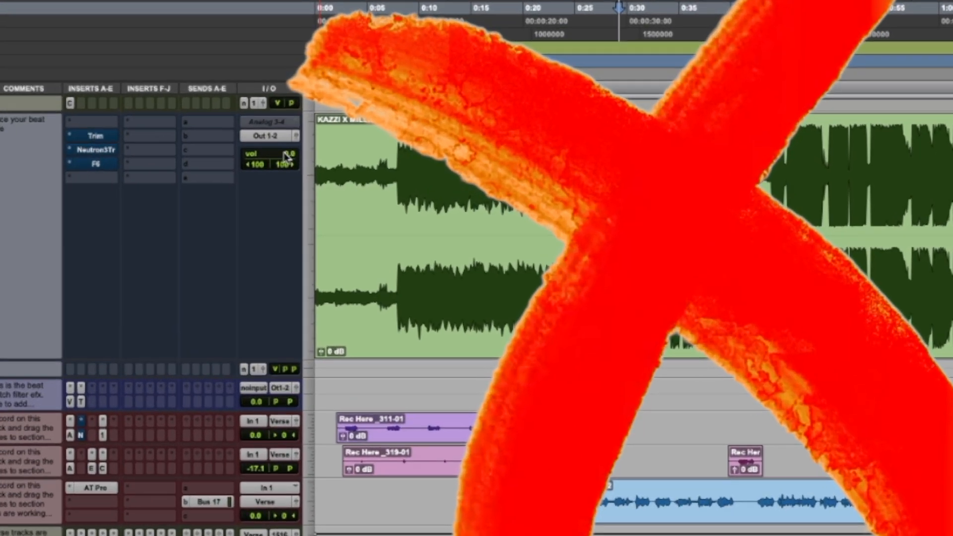
Open the beat track's Trim insert and toggle its bypass during playback to compare levels, leaving the insert active.
left_click_drag(287, 156, 284, 166)
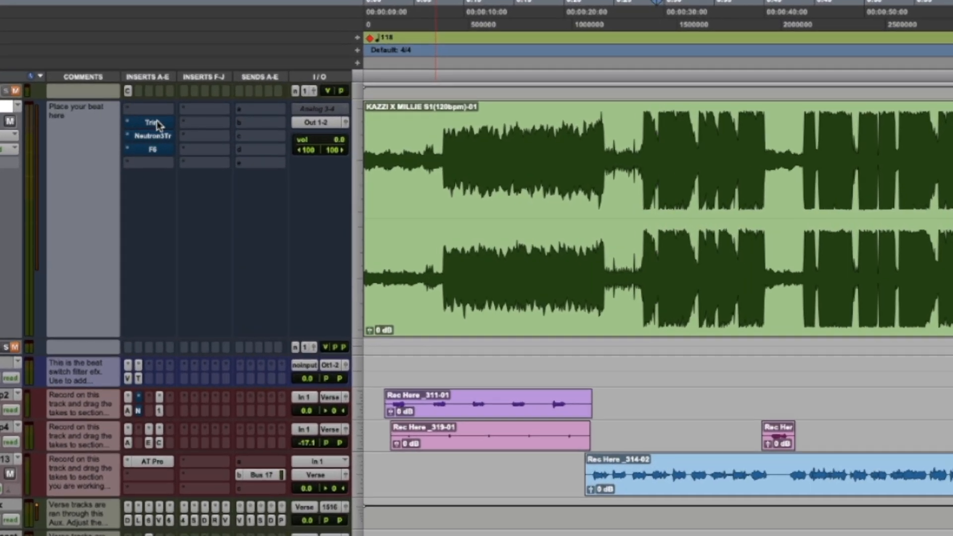
left_click(157, 124)
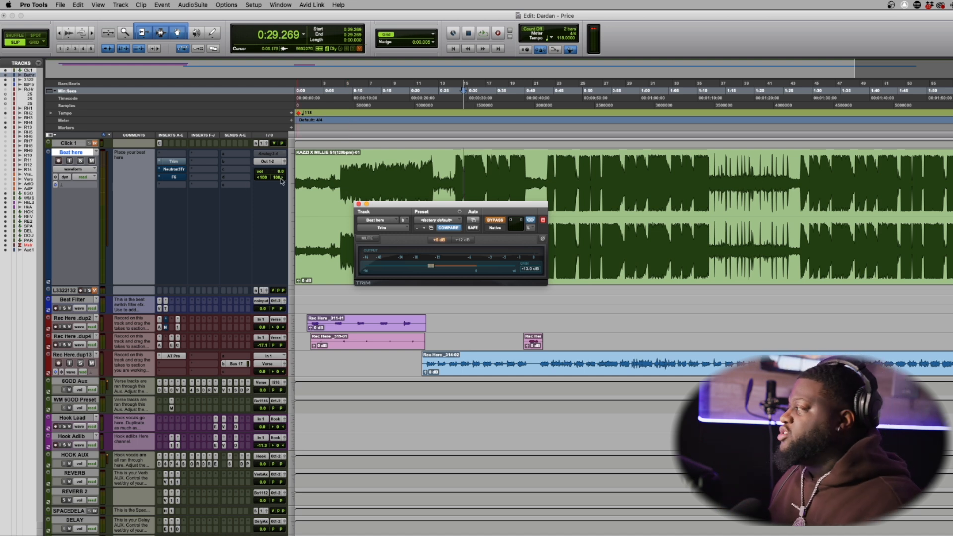
key("space")
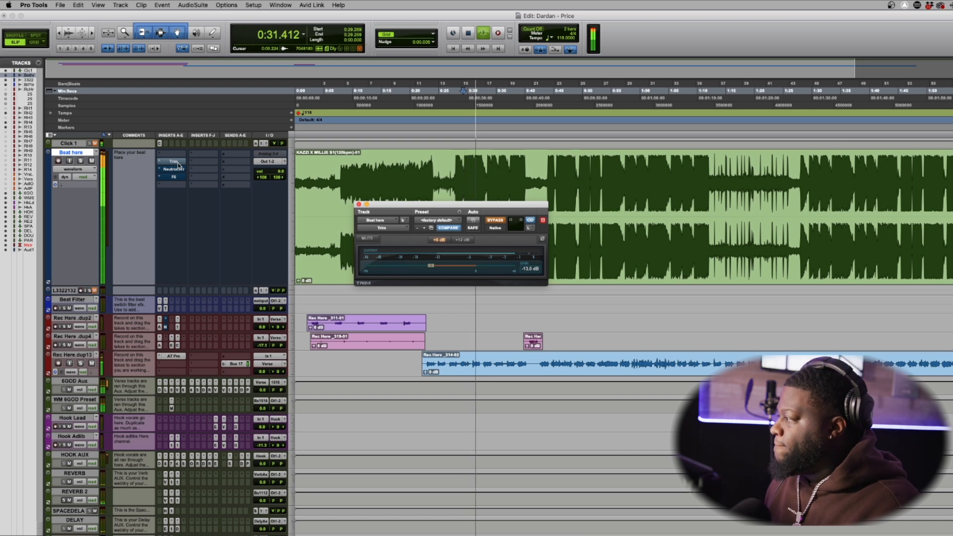
left_click(177, 165, "super")
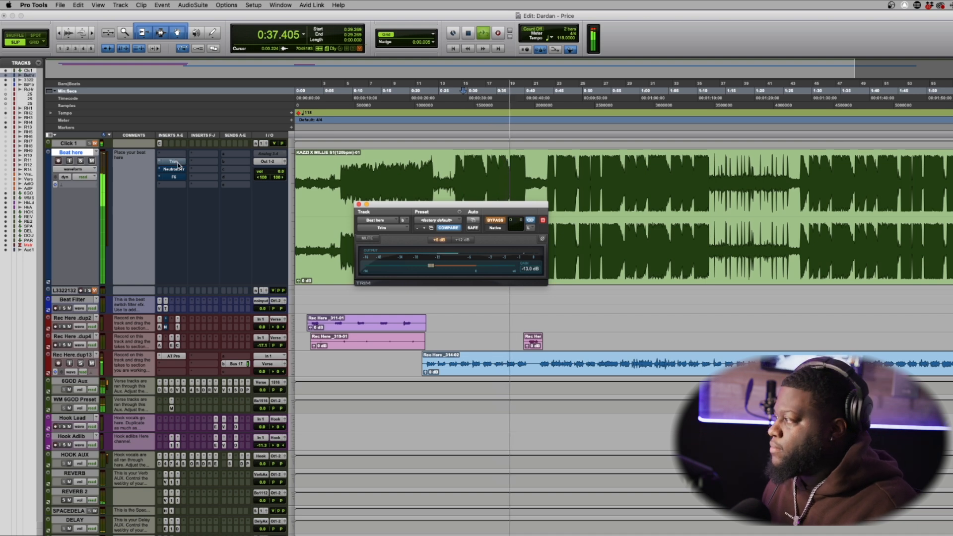
left_click(178, 165, "super")
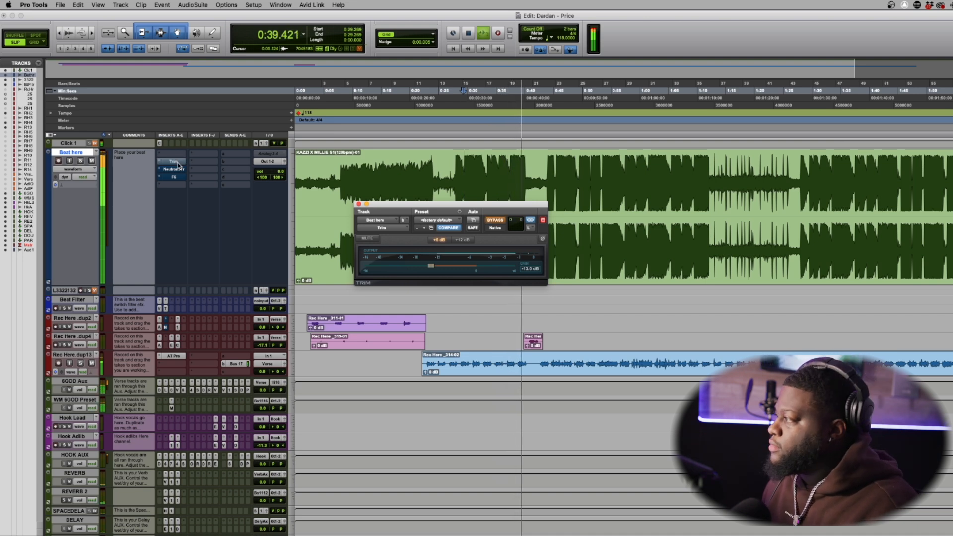
left_click(178, 165, "super")
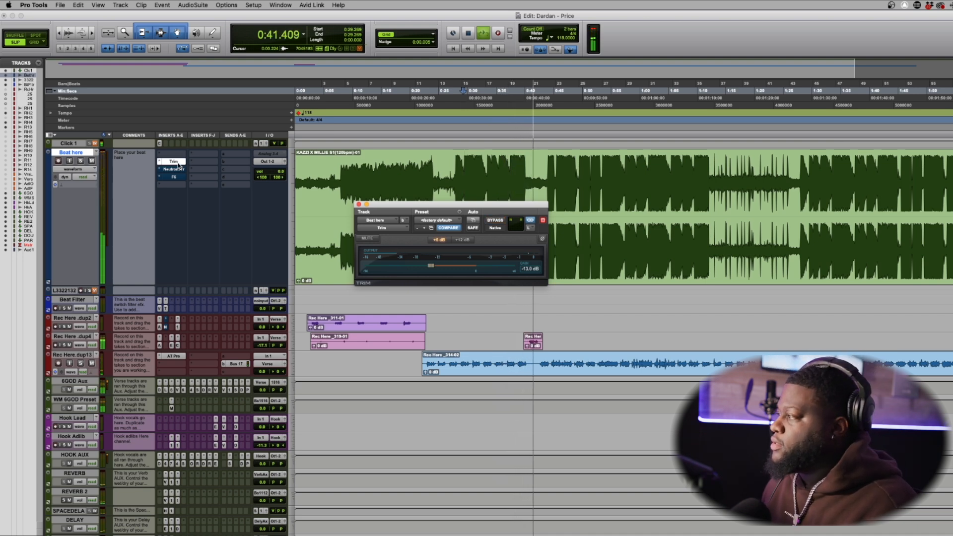
key("space")
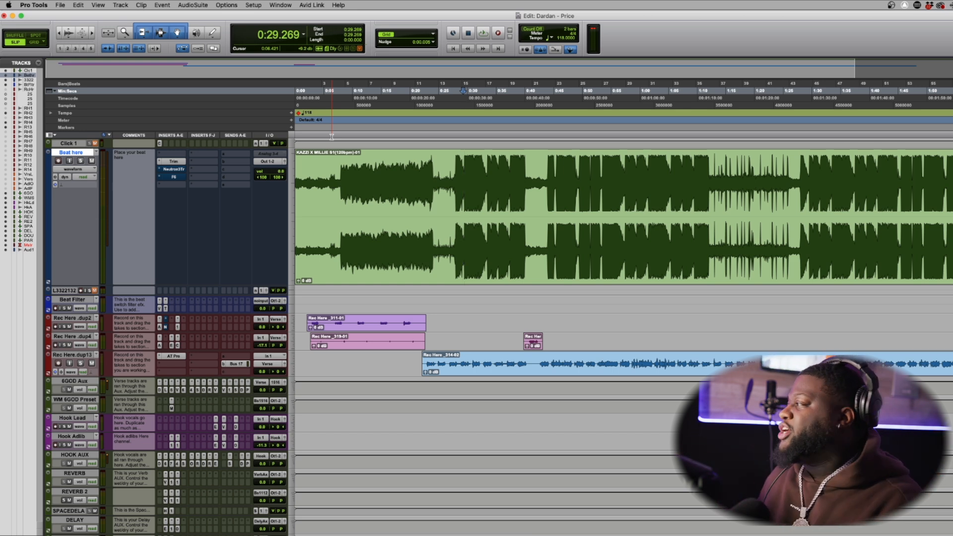
Open the Neutron Transient Shaper on the beat track, take it out of bypass and audition the beat.
left_click(173, 169)
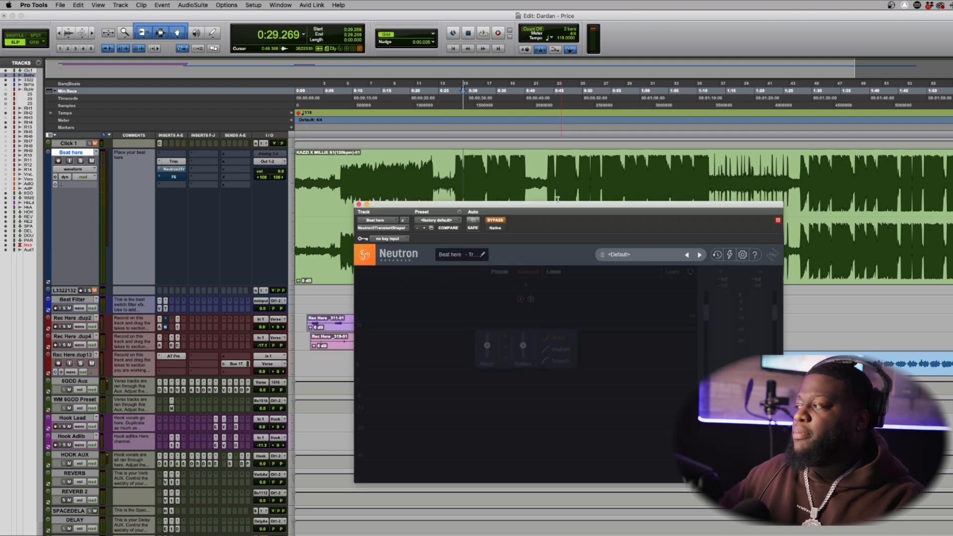
left_click(495, 221)
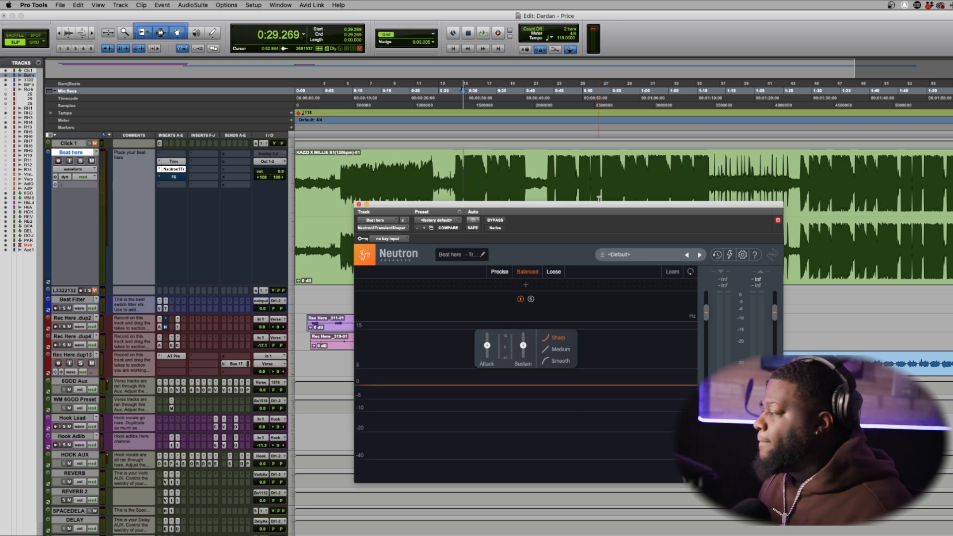
key("space")
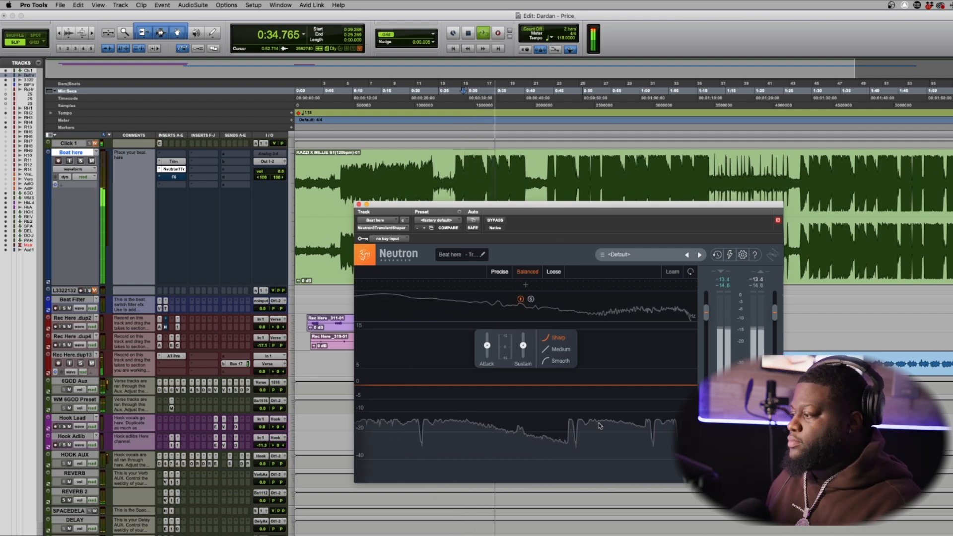
key("space")
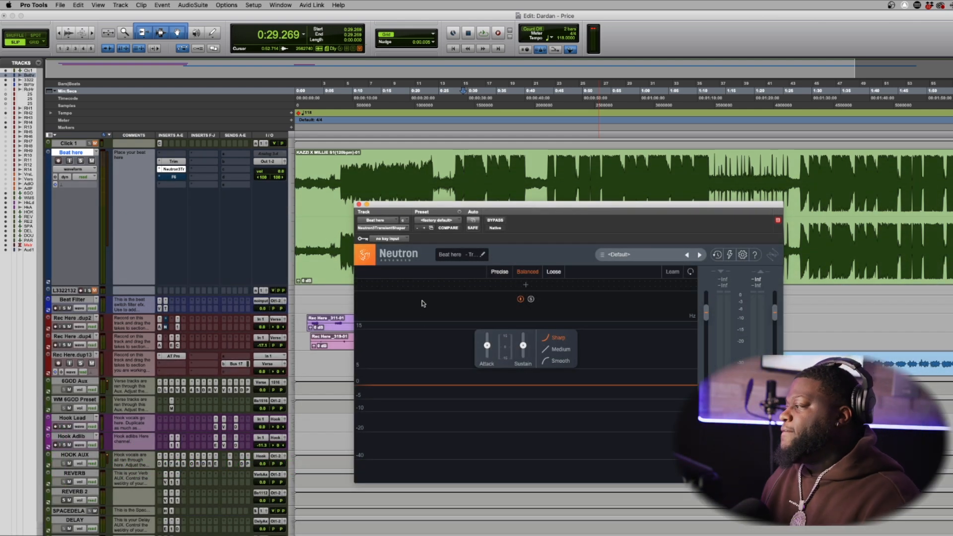
Split the transient shaper into three bands with crossovers at about 78 Hz and 9.8 kHz.
left_click_drag(407, 286, 403, 287)
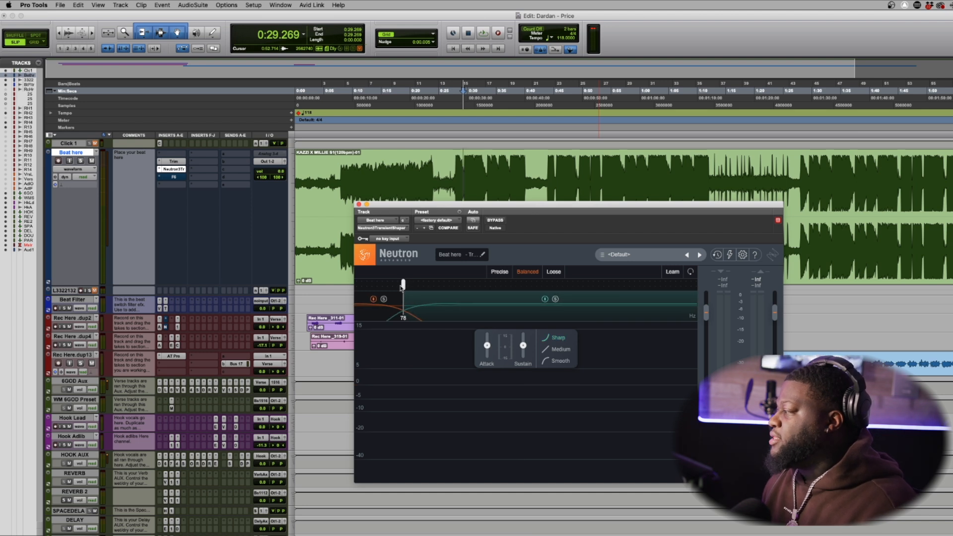
left_click(376, 316)
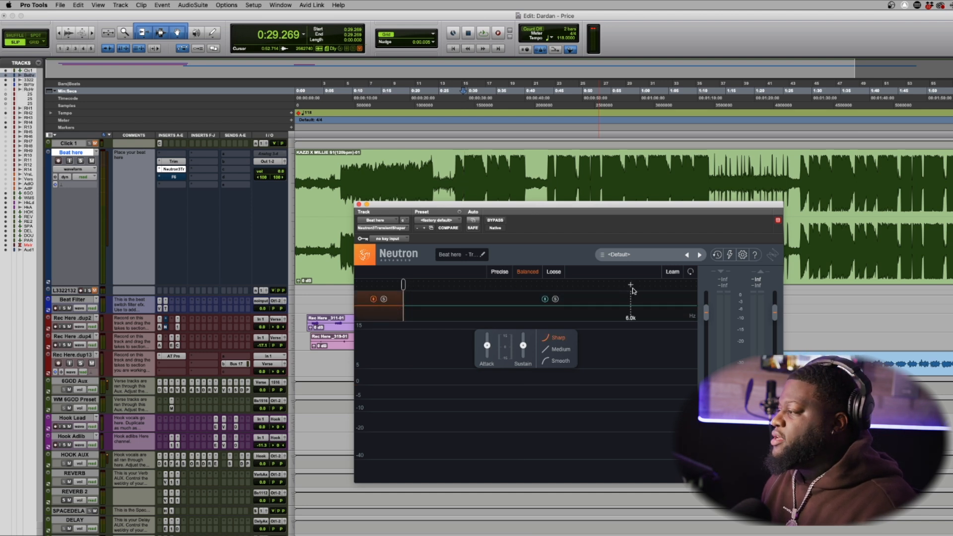
left_click_drag(637, 287, 658, 286)
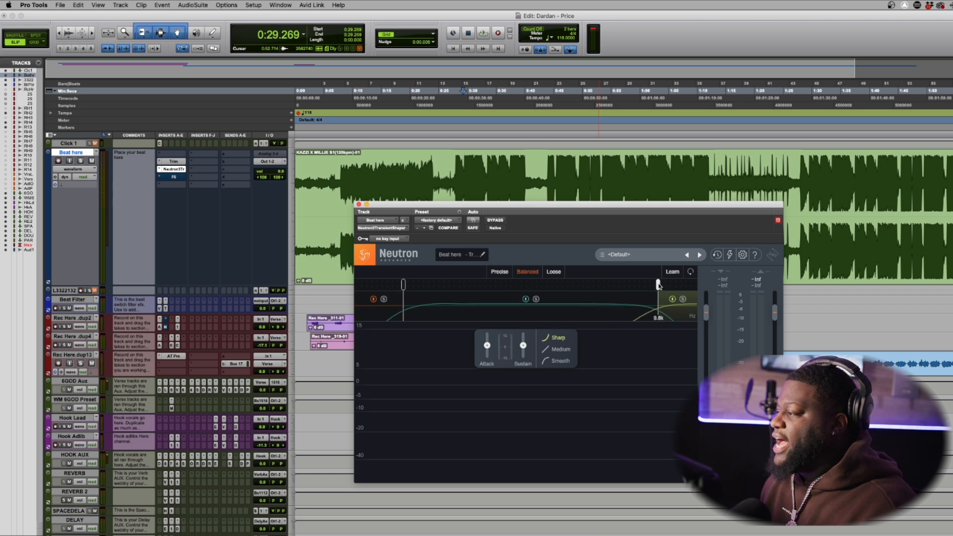
left_click(530, 309)
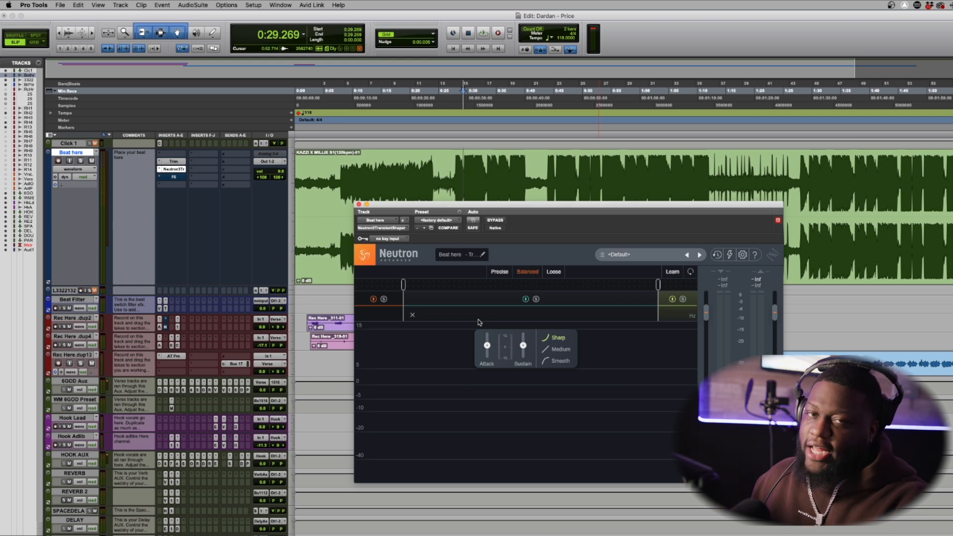
Set the transient shaper to Precise and slightly raise the high band's attack while the beat plays.
key("space")
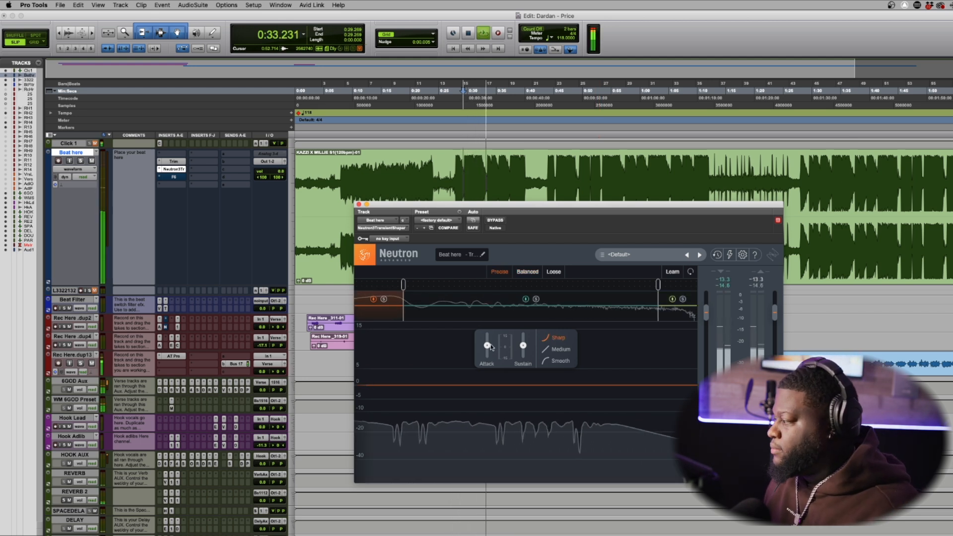
left_click_drag(489, 343, 488, 346)
left_click(469, 316)
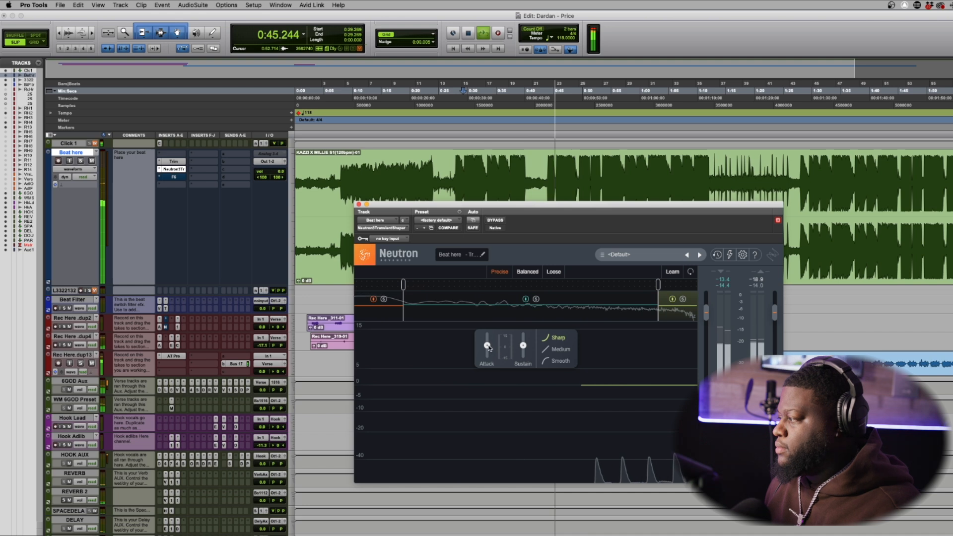
left_click_drag(488, 344, 489, 318)
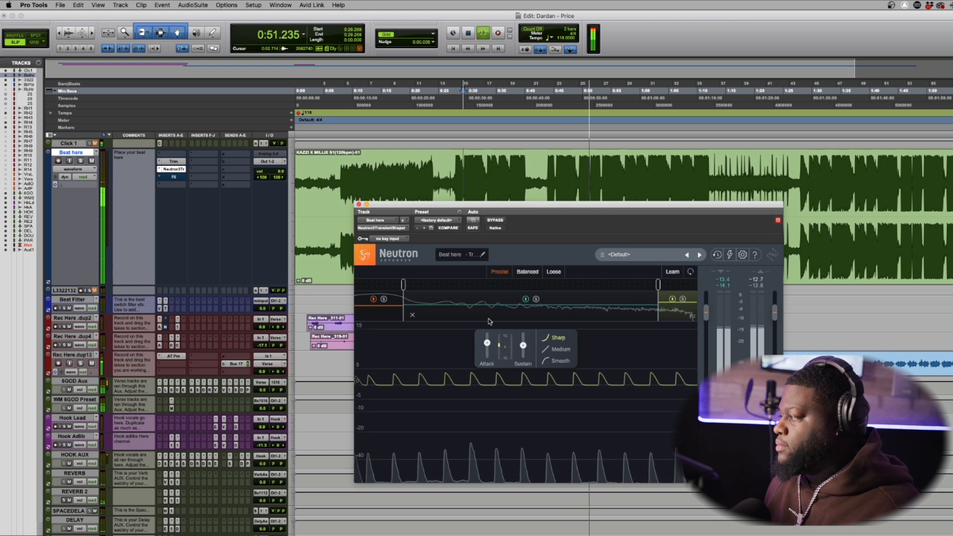
key("space")
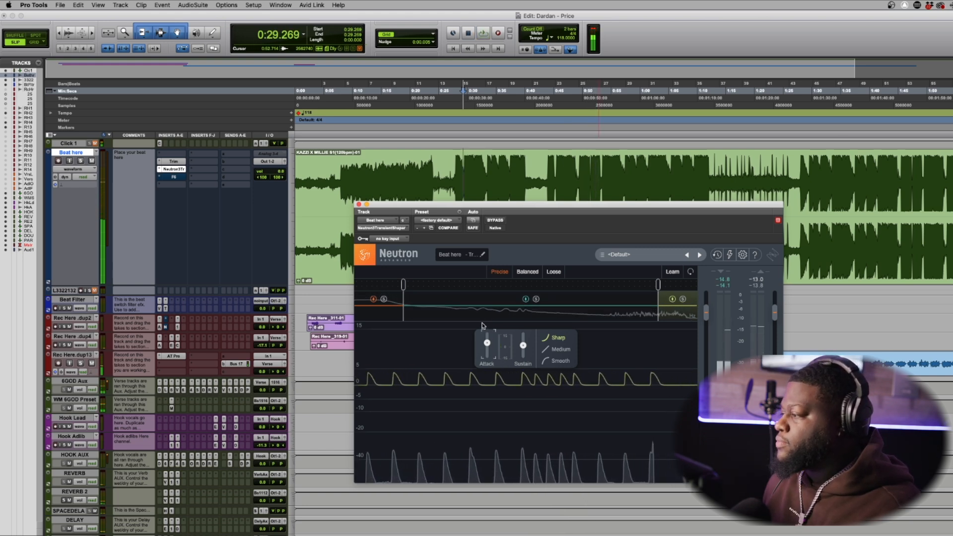
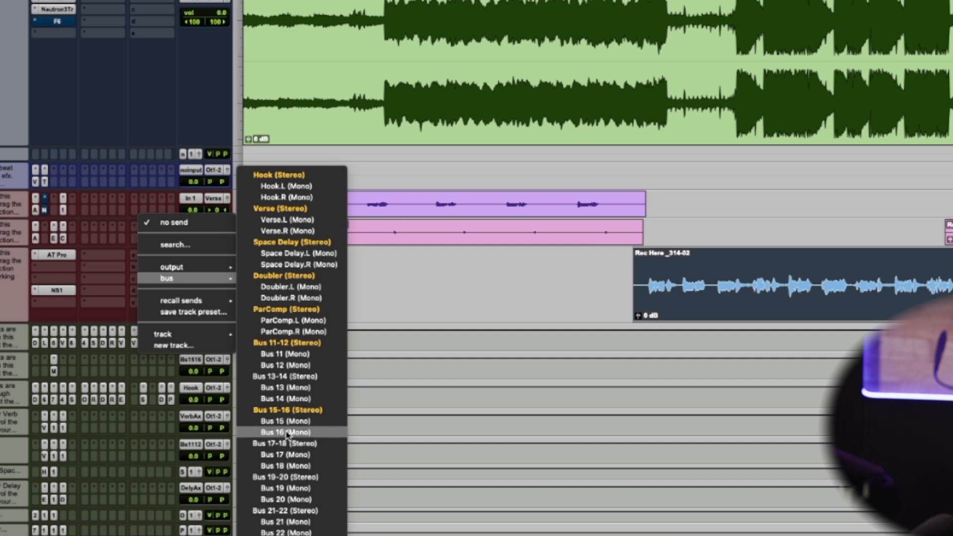
Add a Bus 17 (Mono) send to the lead vocal track and set its level to 0.0.
left_click(289, 456)
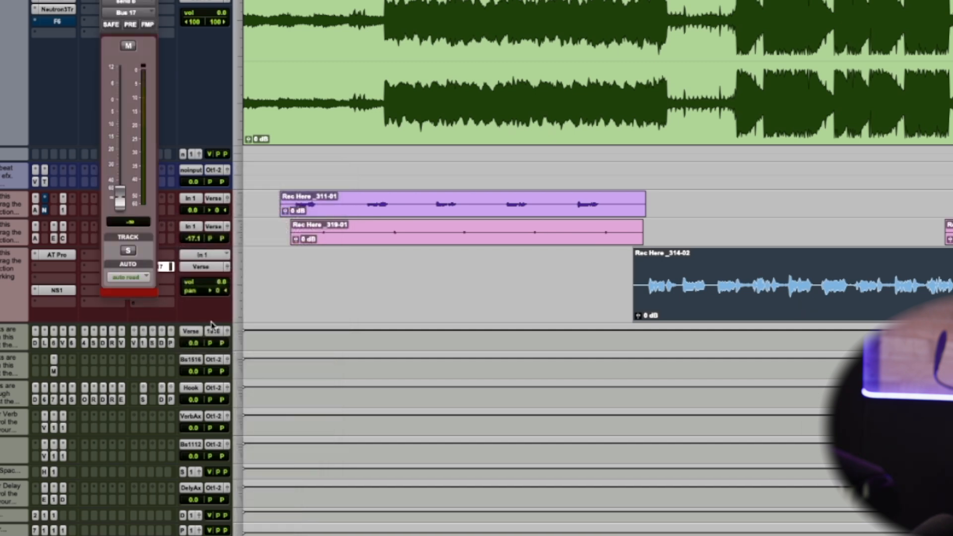
left_click(125, 199, "alt")
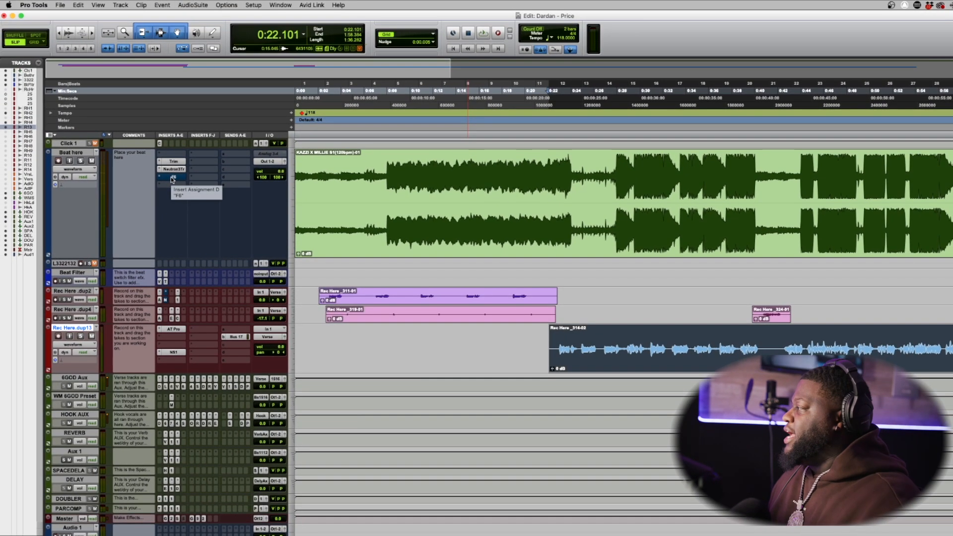
Open the F6 dynamic EQ on the beat track and set its key input to Bus 17.
left_click(172, 178)
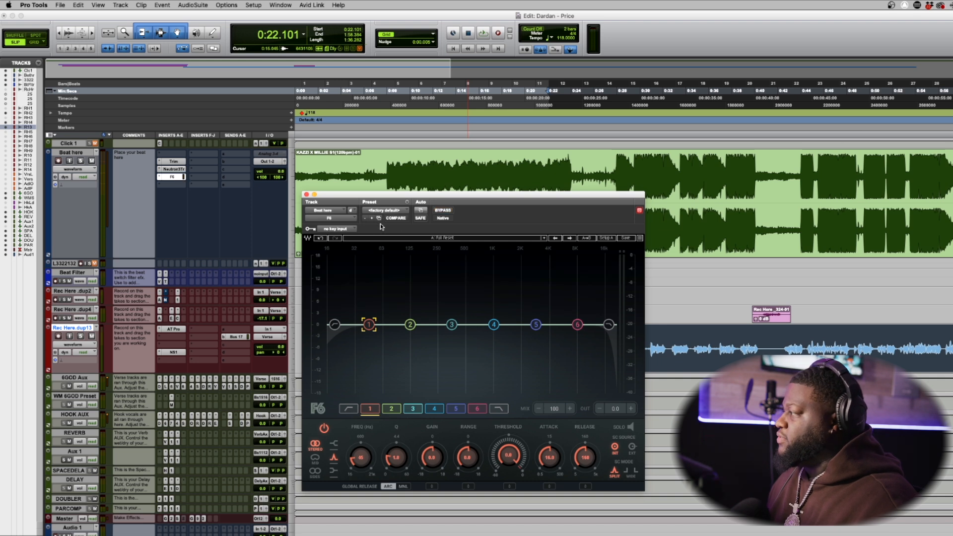
left_click(338, 229)
mouse_move(342, 237)
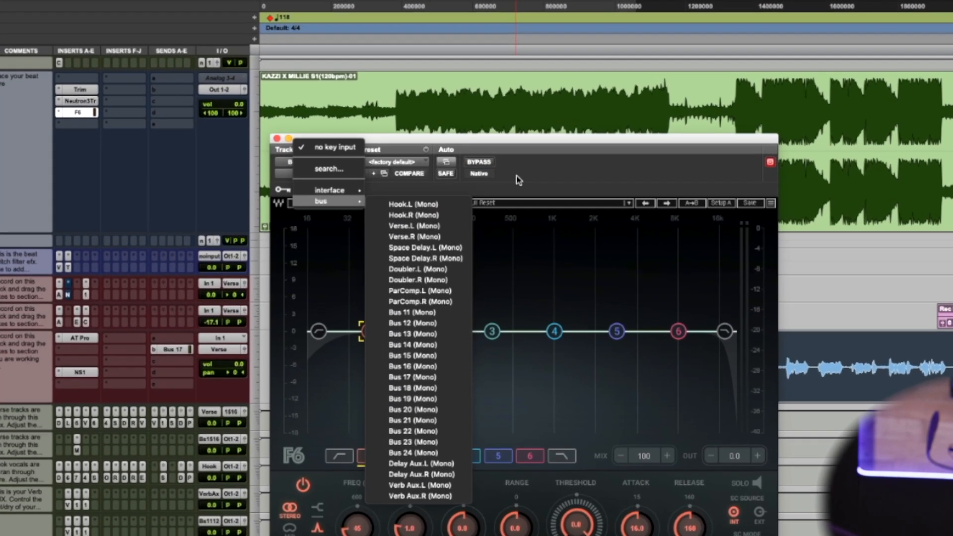
left_click(468, 219)
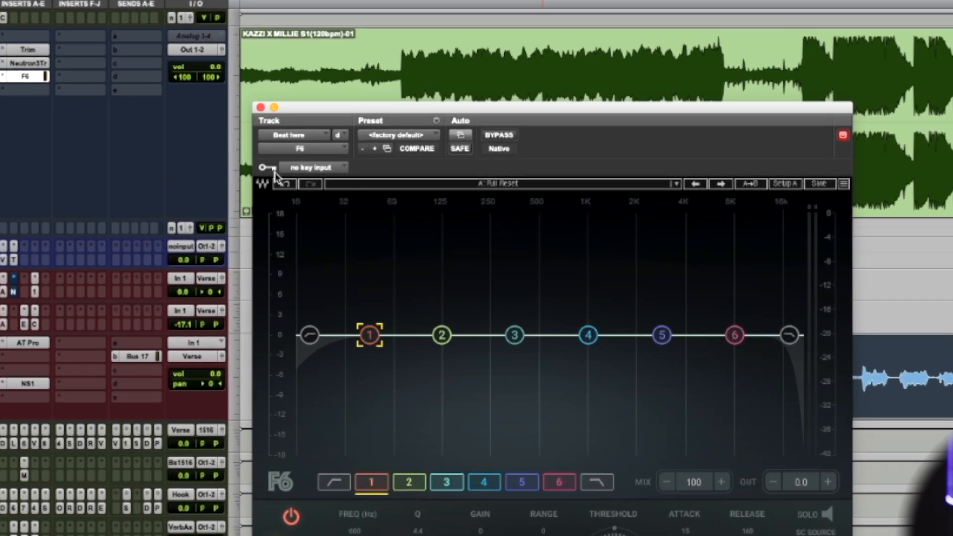
left_click(292, 169)
mouse_move(306, 181)
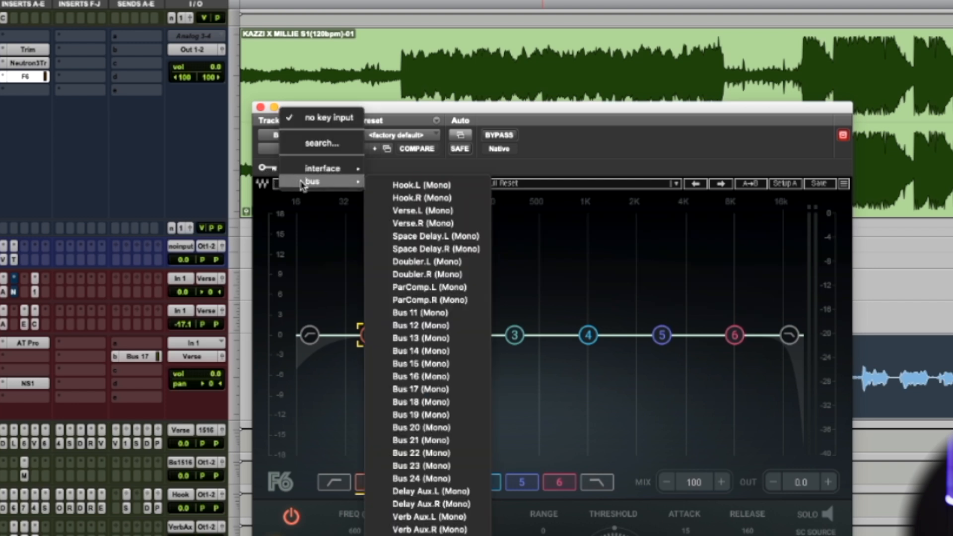
left_click(432, 391)
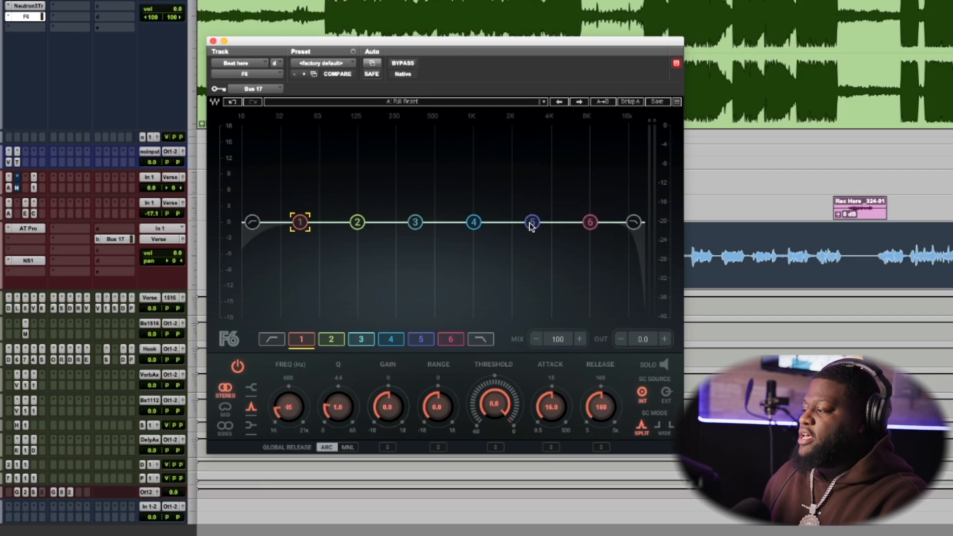
Switch the sidechain source to external (EXT) on the F6's numbered EQ bands.
left_click(536, 324)
left_click(664, 394)
left_click(475, 223)
left_click(417, 224)
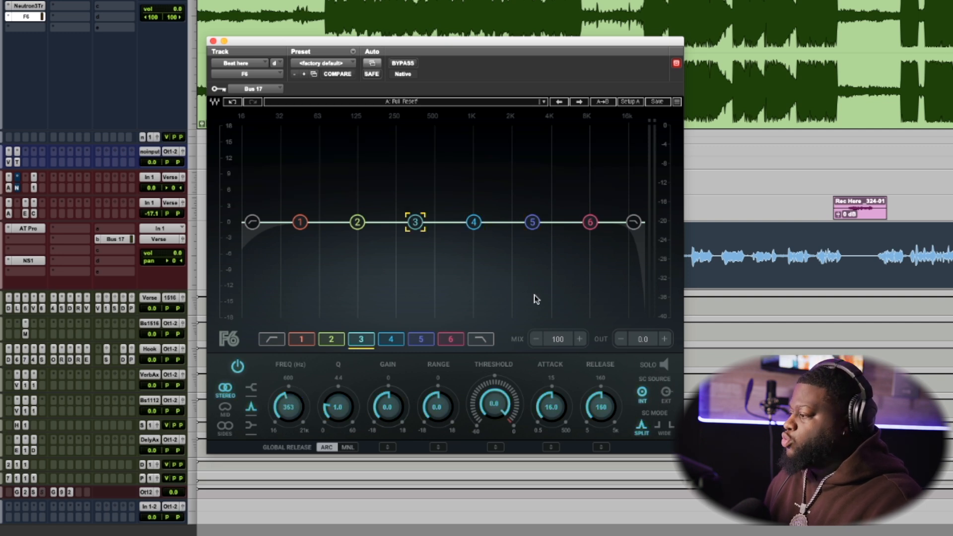
left_click(667, 393)
left_click(357, 224)
left_click(668, 394)
left_click(297, 226)
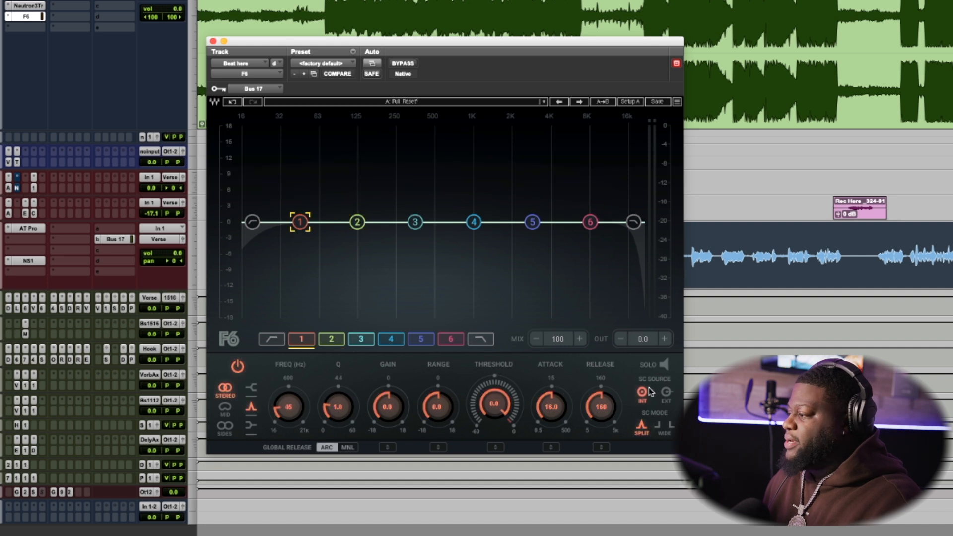
left_click(590, 223)
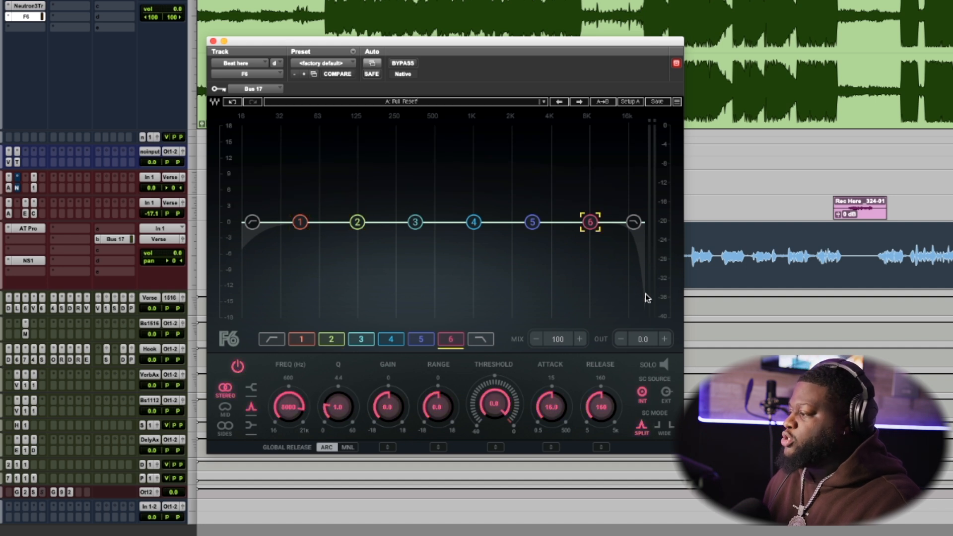
left_click(667, 391)
left_click(476, 224)
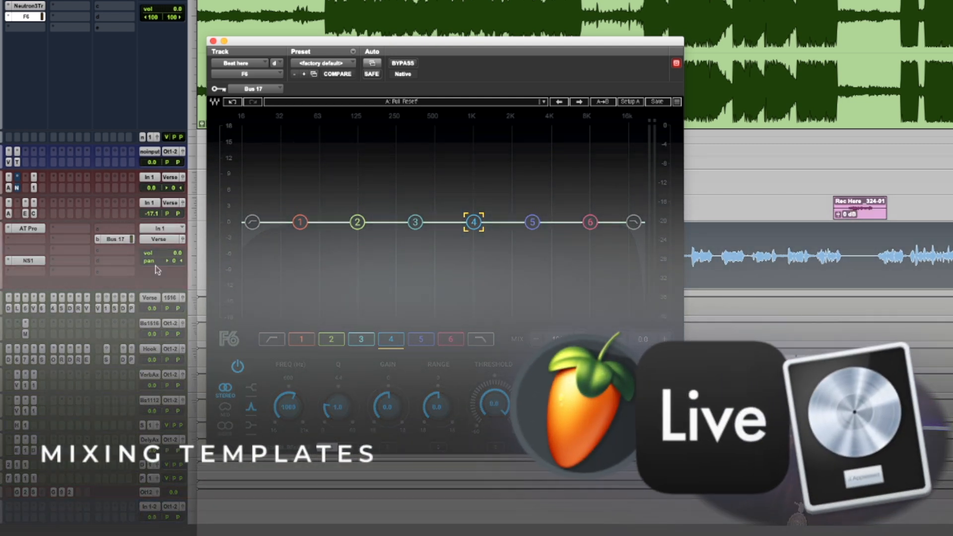
Open the vocal track's Bus 17 send fader and place the edit cursor in the beat clip alongside the vocal section.
left_click(130, 242)
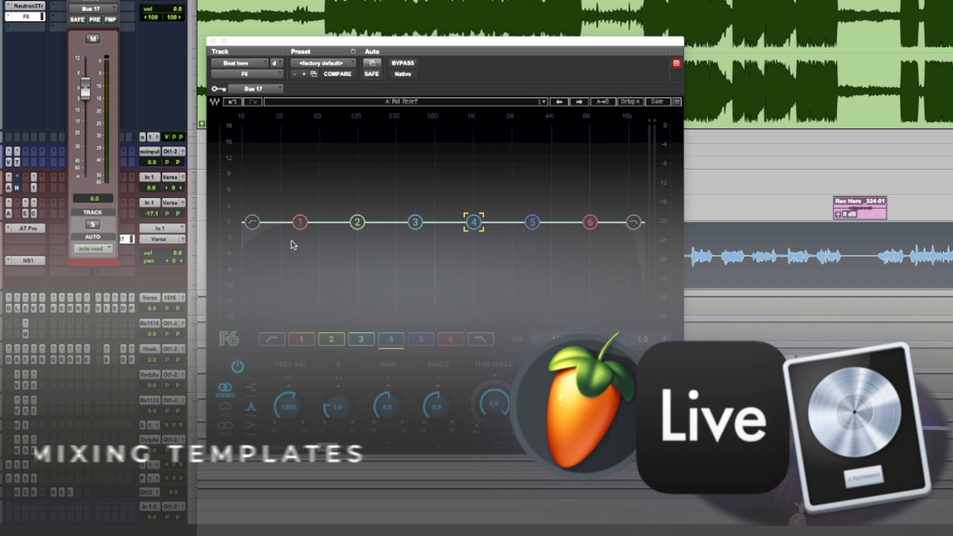
left_click(723, 250)
left_click_drag(723, 249, 776, 253)
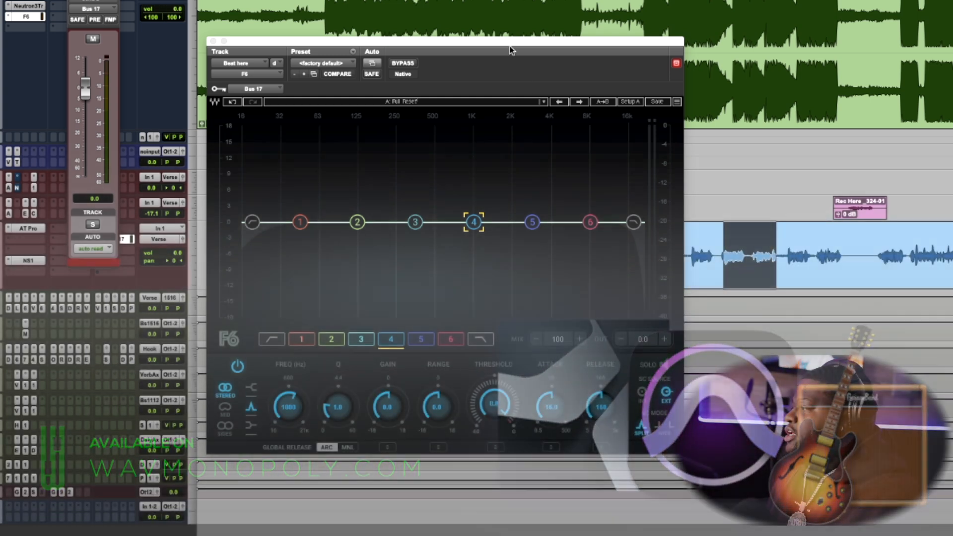
left_click(511, 47)
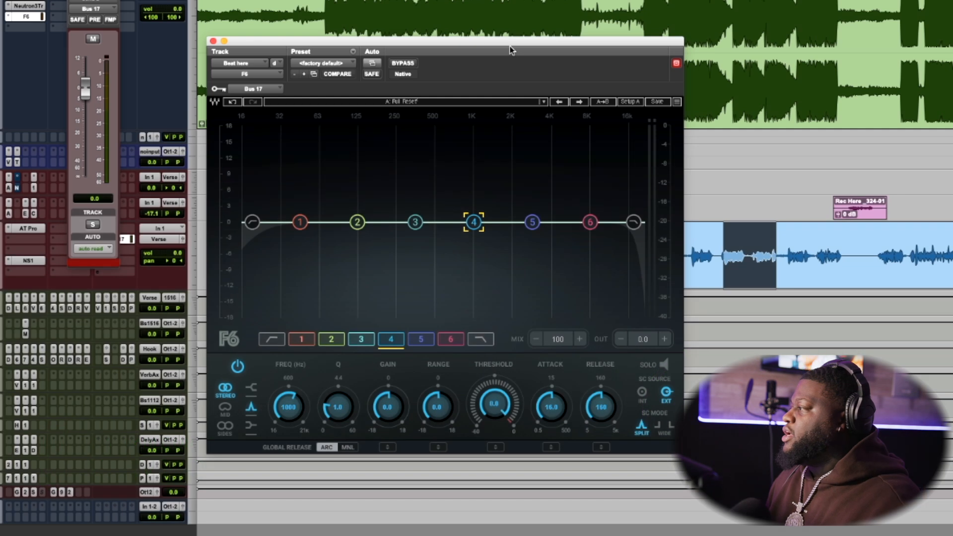
left_click(644, 21)
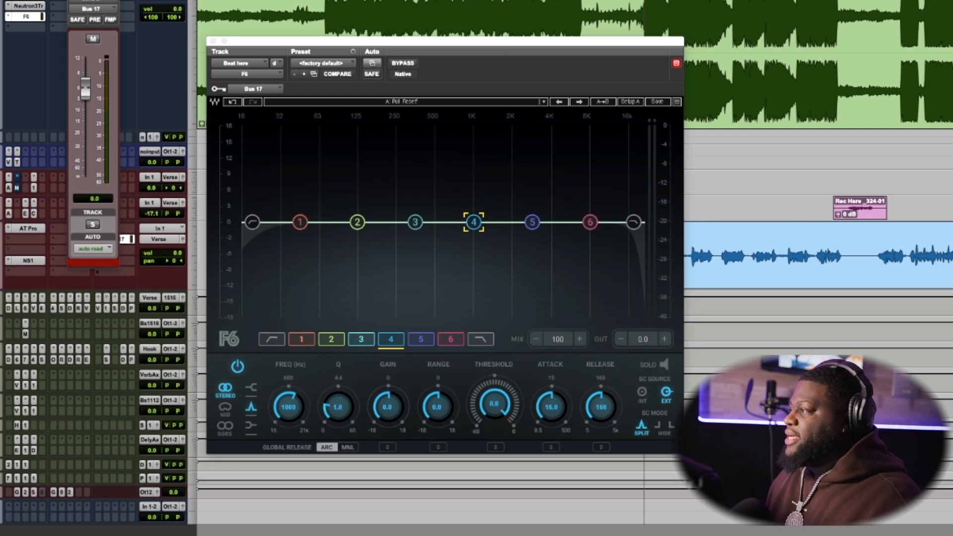
Move F6 band 5 to about 2492 Hz, set its threshold to -24.0, and give it a negative range.
left_click(532, 223)
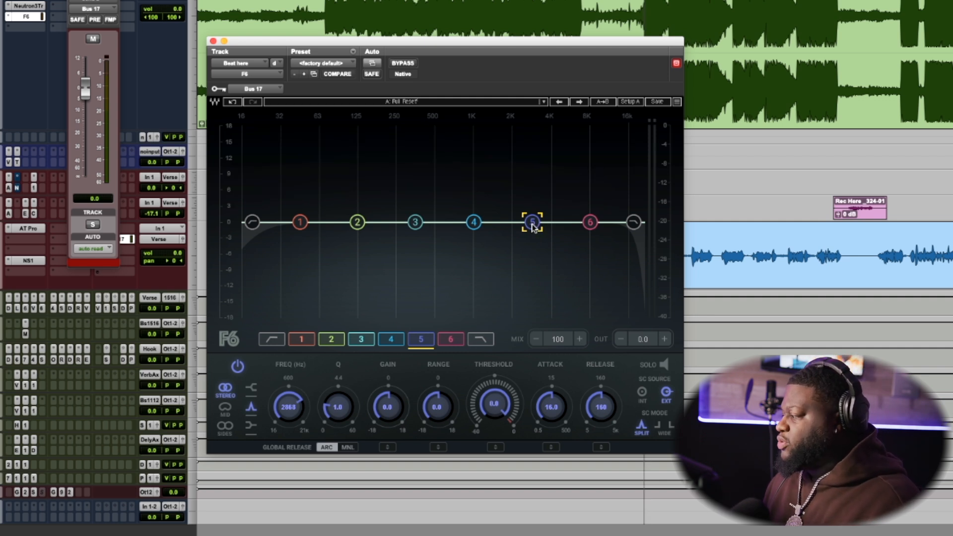
left_click_drag(534, 228, 525, 224)
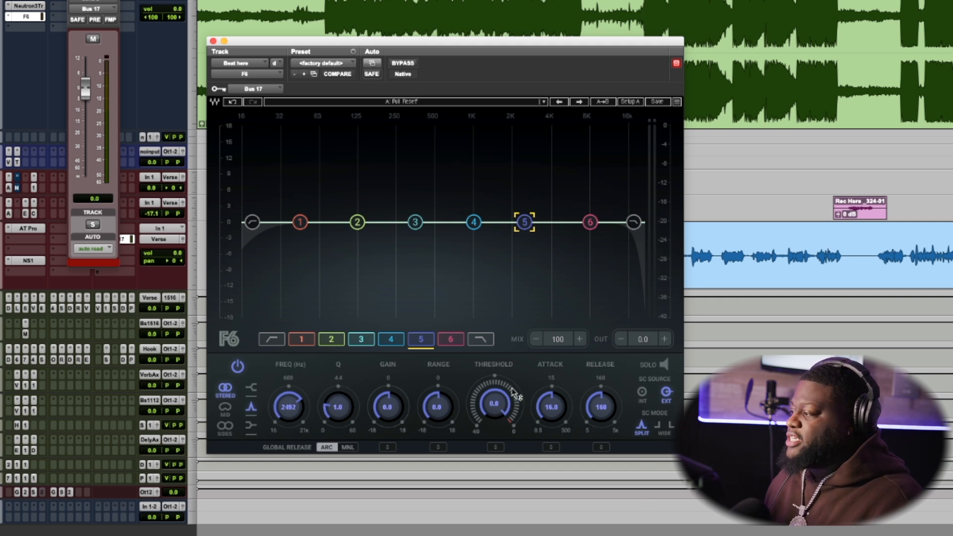
left_click(440, 406)
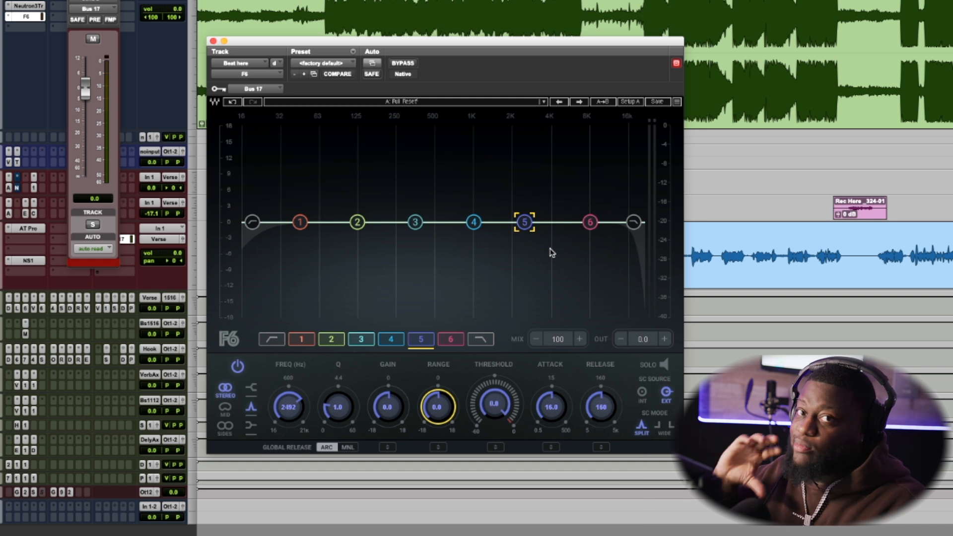
left_click(494, 405)
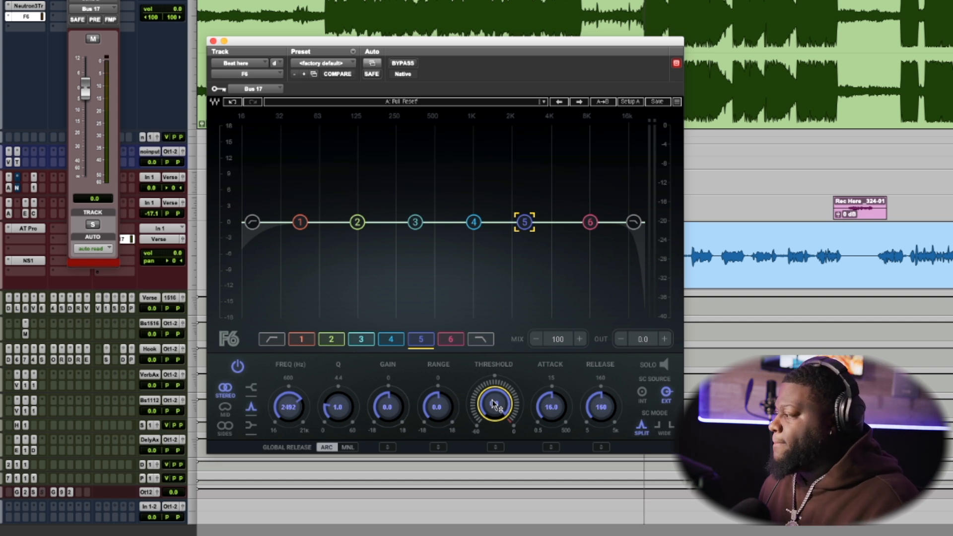
left_click_drag(494, 405, 494, 444)
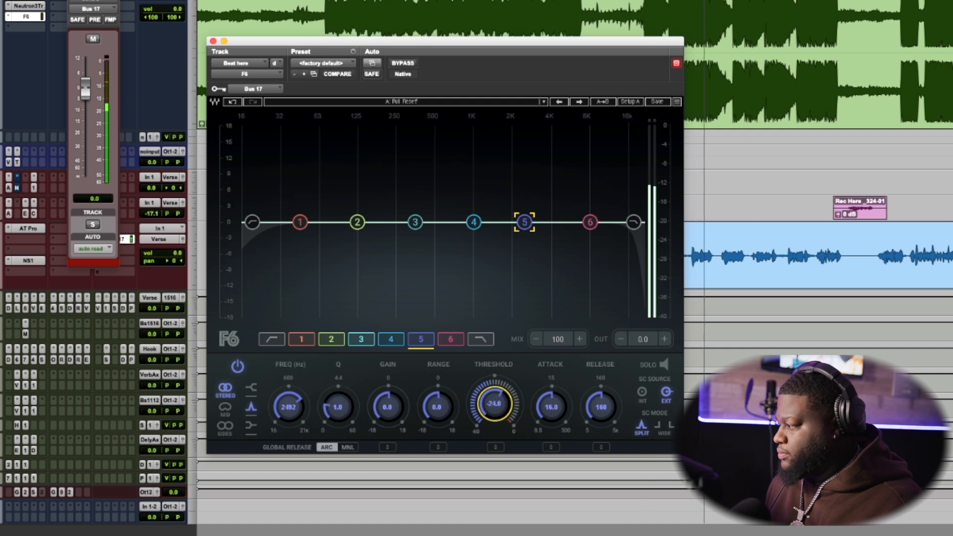
left_click_drag(437, 407, 437, 422)
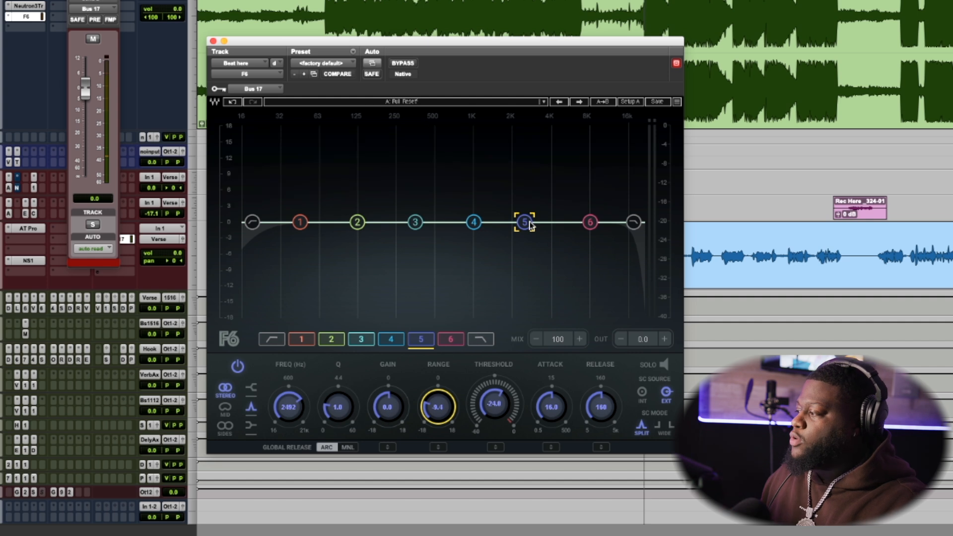
Widen band 5 by lowering its Q to 0.5 while playing the beat with the vocal.
left_click(345, 396)
key("space")
mouse_move(342, 405)
left_mouse_down()
mouse_move(343, 389)
mouse_move(343, 412)
left_mouse_up()
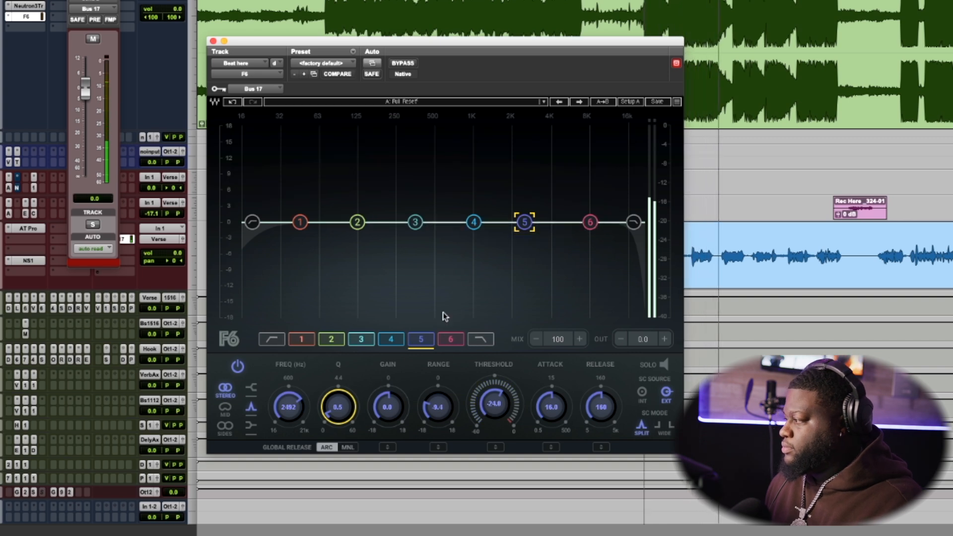
key("space")
Set up band 3 at 353 Hz with a Q of 0.6, a negative range and a -25.1 threshold.
left_click(416, 223)
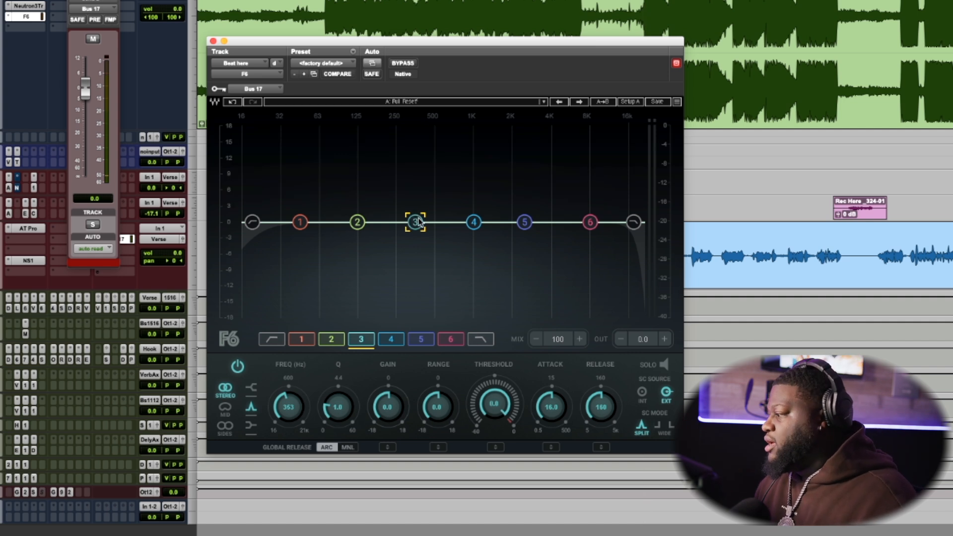
left_click(496, 400)
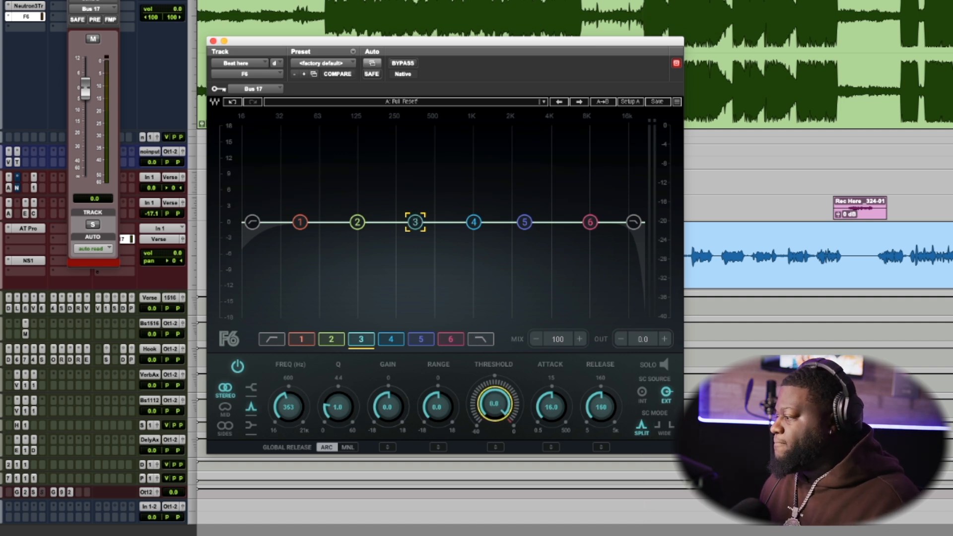
left_click_drag(431, 412, 431, 432)
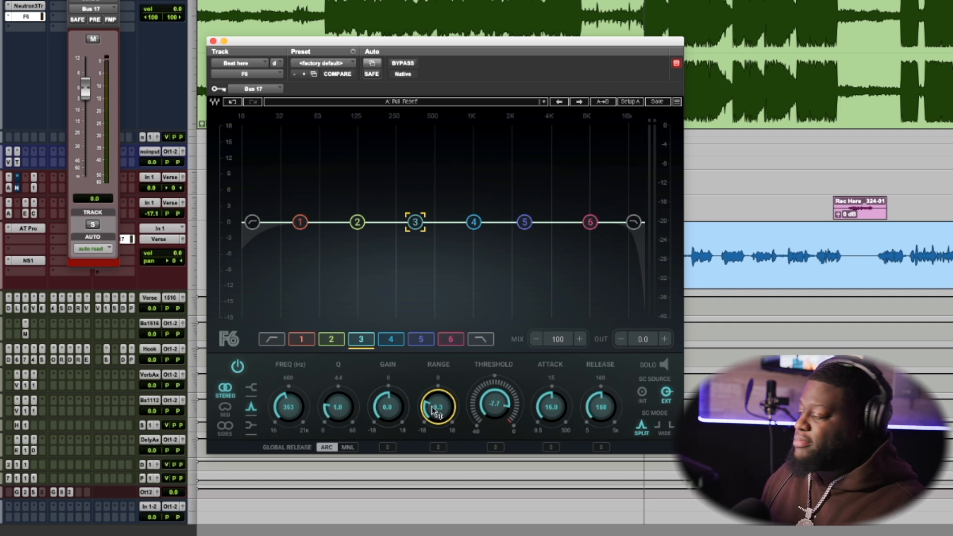
left_click(339, 407)
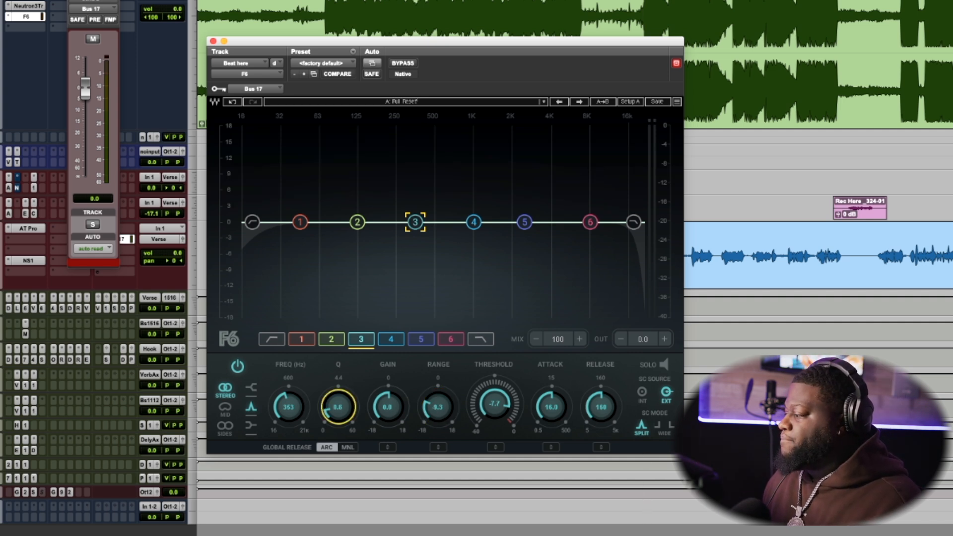
left_click_drag(507, 401, 507, 433)
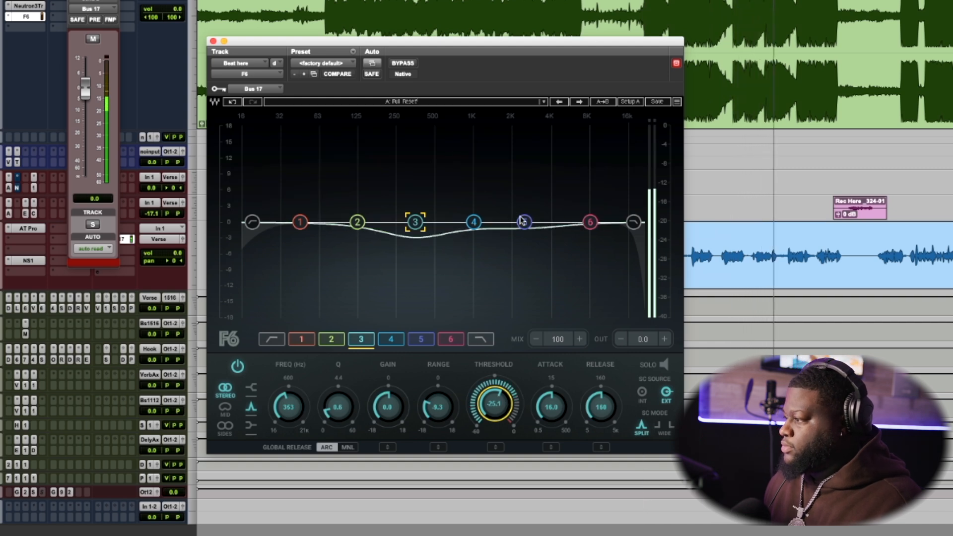
key("space")
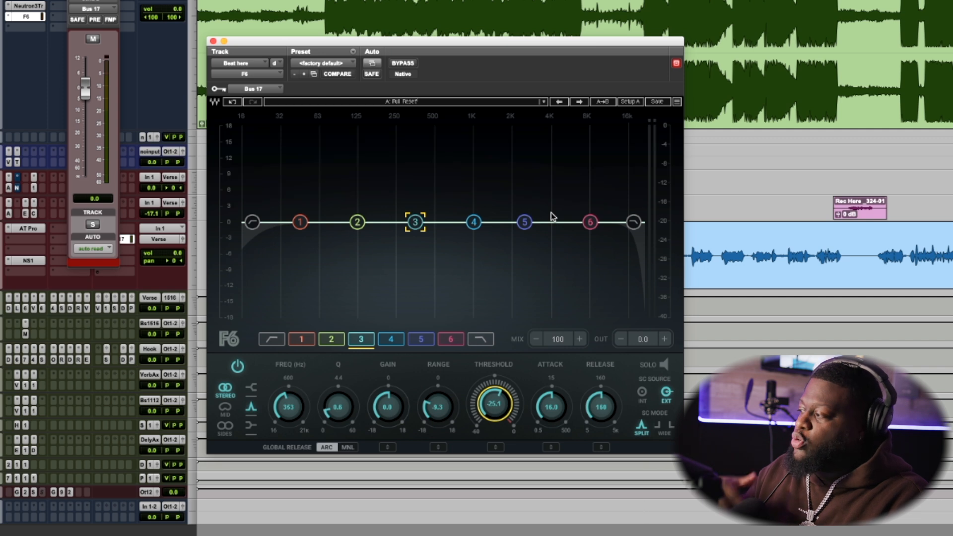
Close the Bus 17 send fader, reactivate the F6, and raise band 3's threshold to -20.5 during playback.
left_click(214, 42)
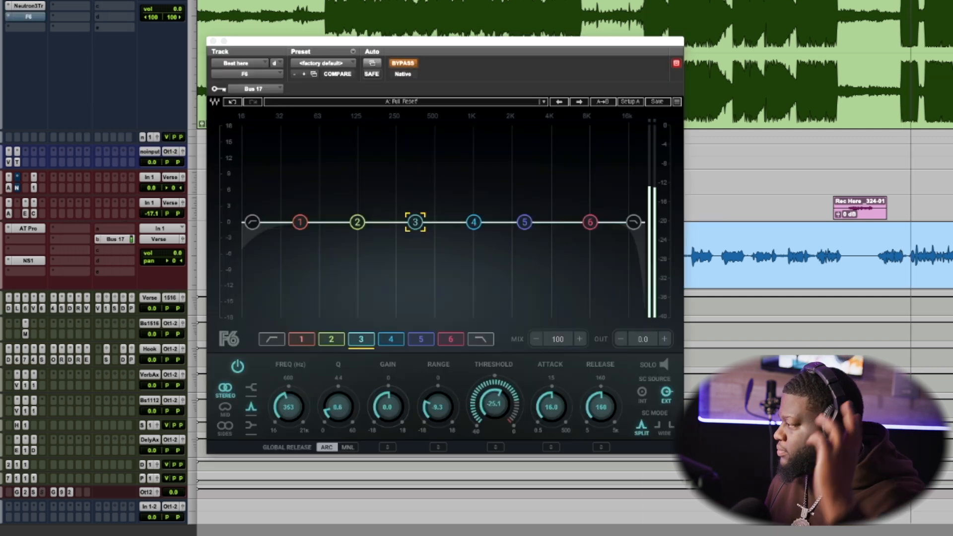
left_click(403, 63)
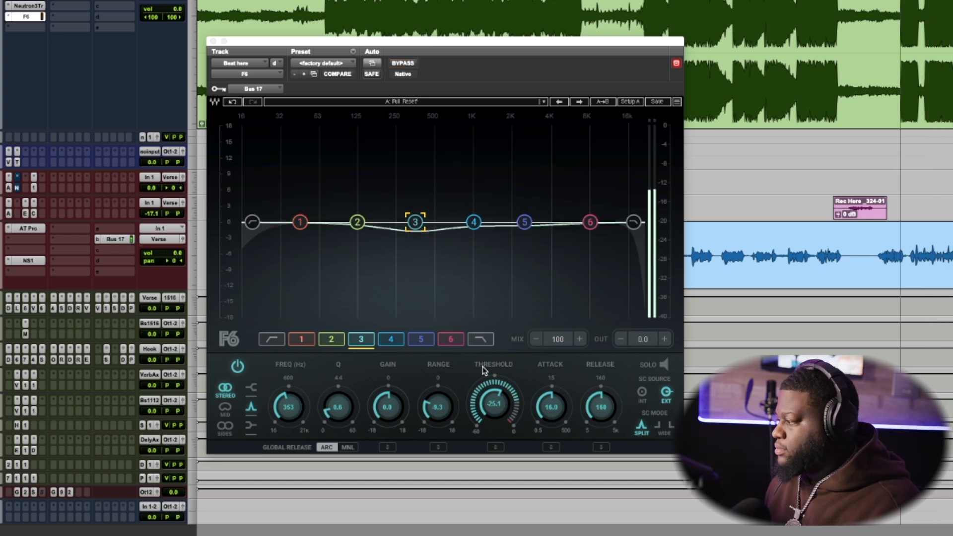
left_click_drag(487, 392, 486, 397)
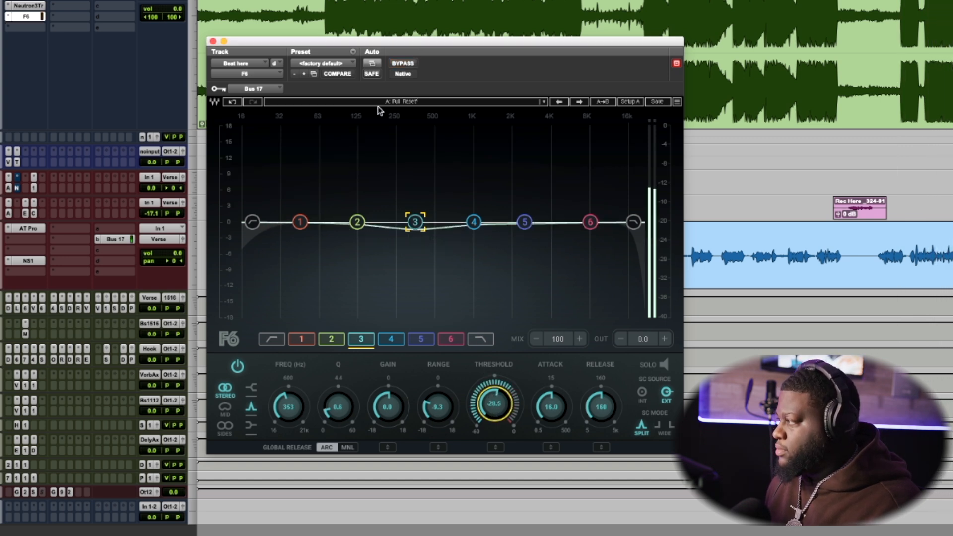
Compare the beat with the F6 bypassed and active while the vocal plays.
left_click(403, 64)
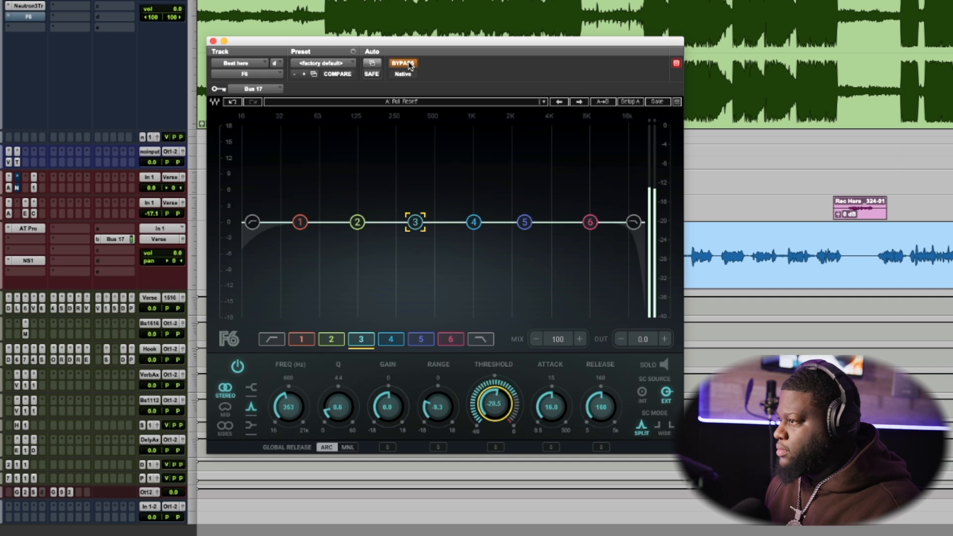
left_click(410, 64)
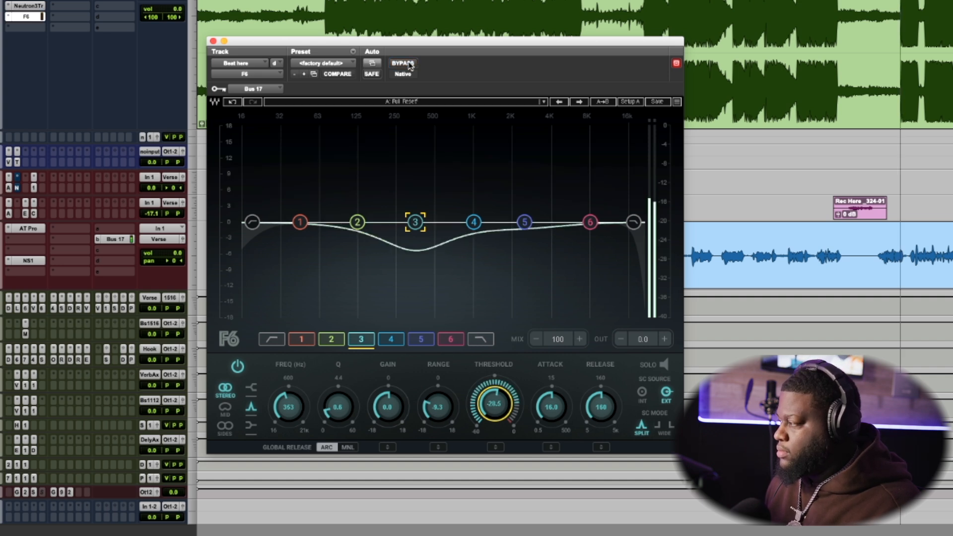
left_click(409, 64)
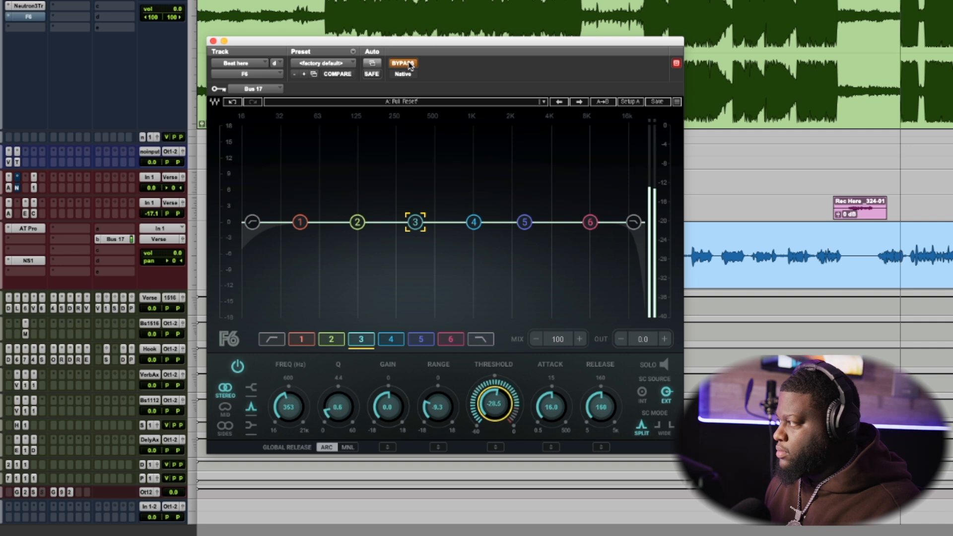
left_click(409, 64)
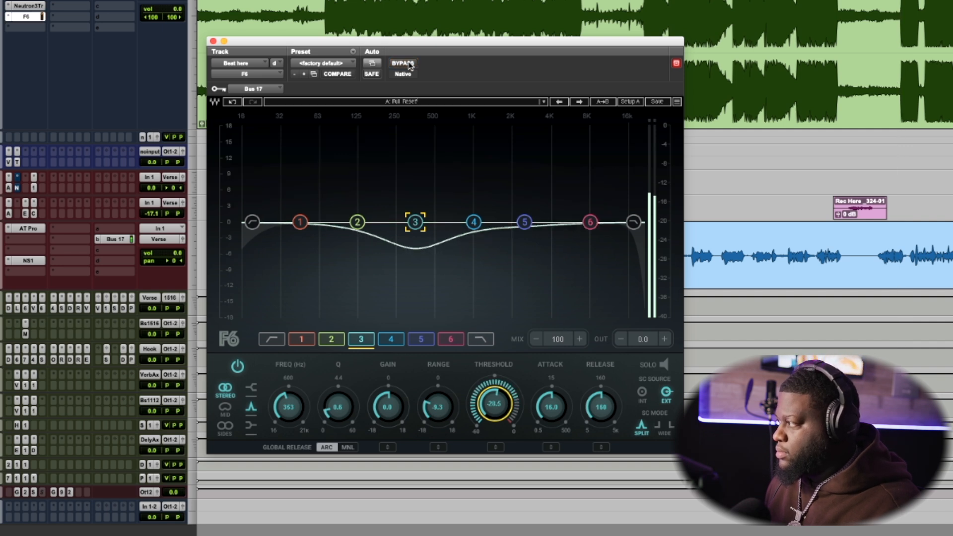
left_click(409, 64)
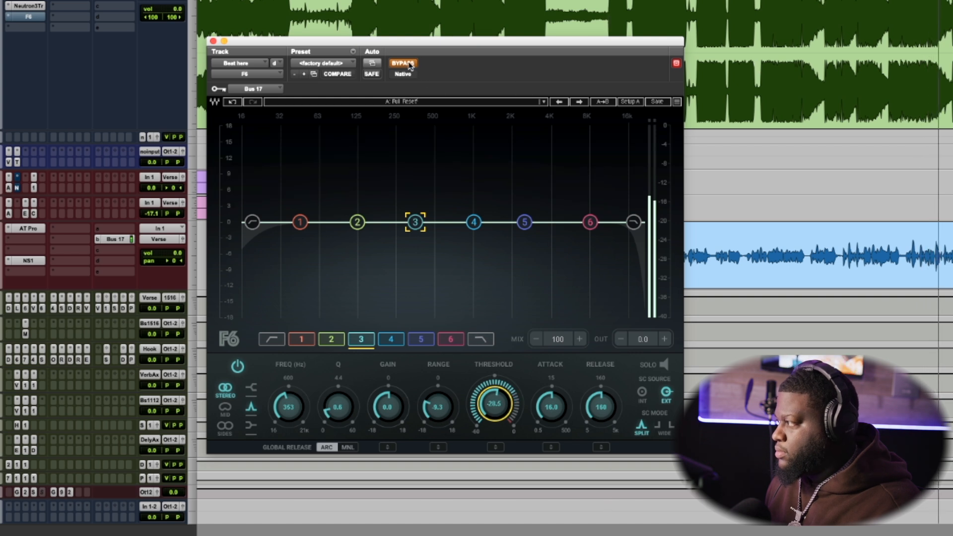
left_click(409, 65)
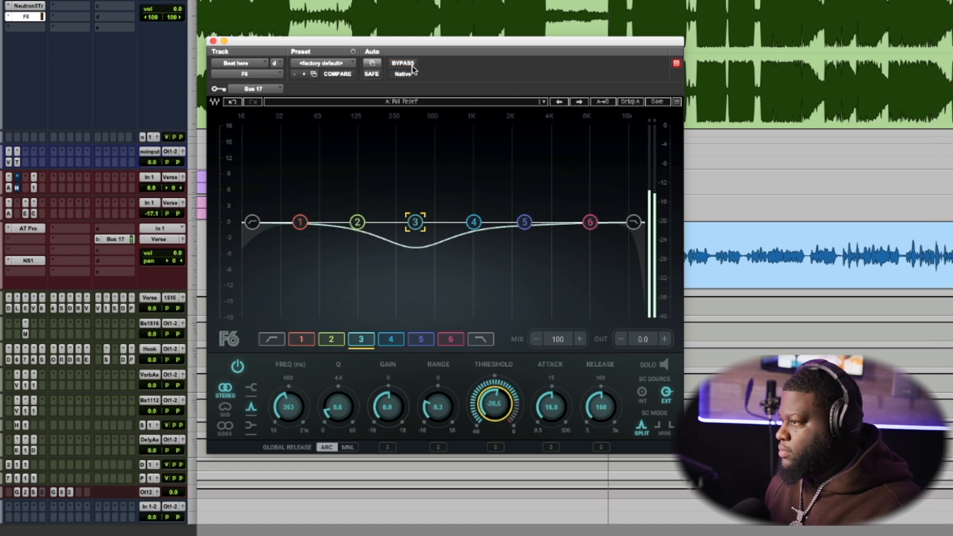
left_click(410, 65)
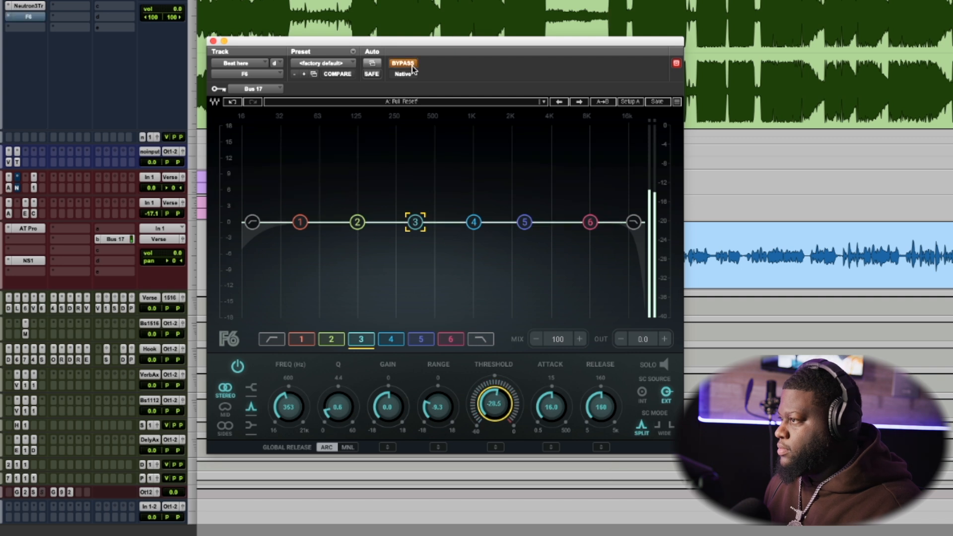